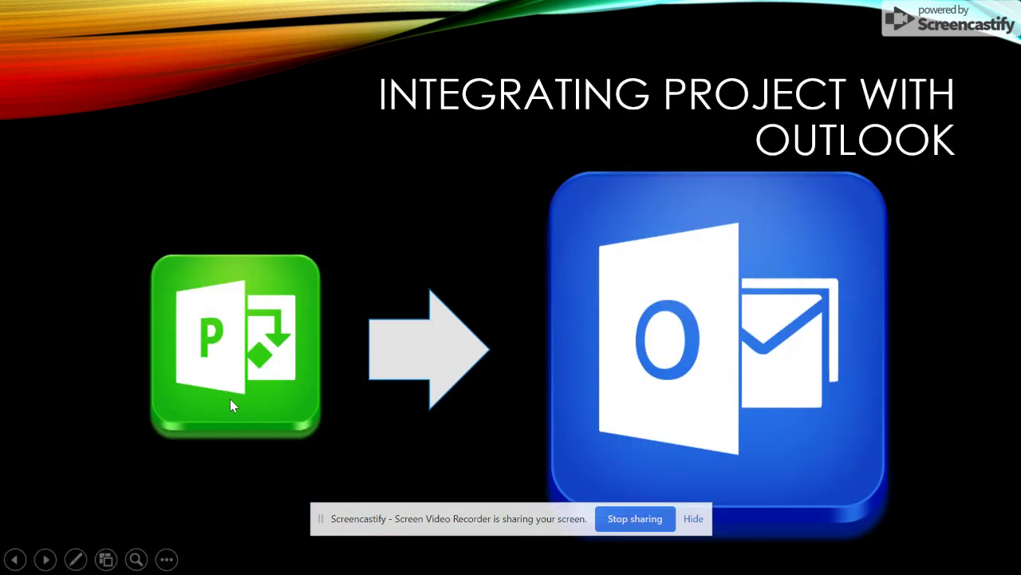
Advance the slideshow to slide 4, which shows the Gantt chart beside the Outlook calendar.
click(509, 398)
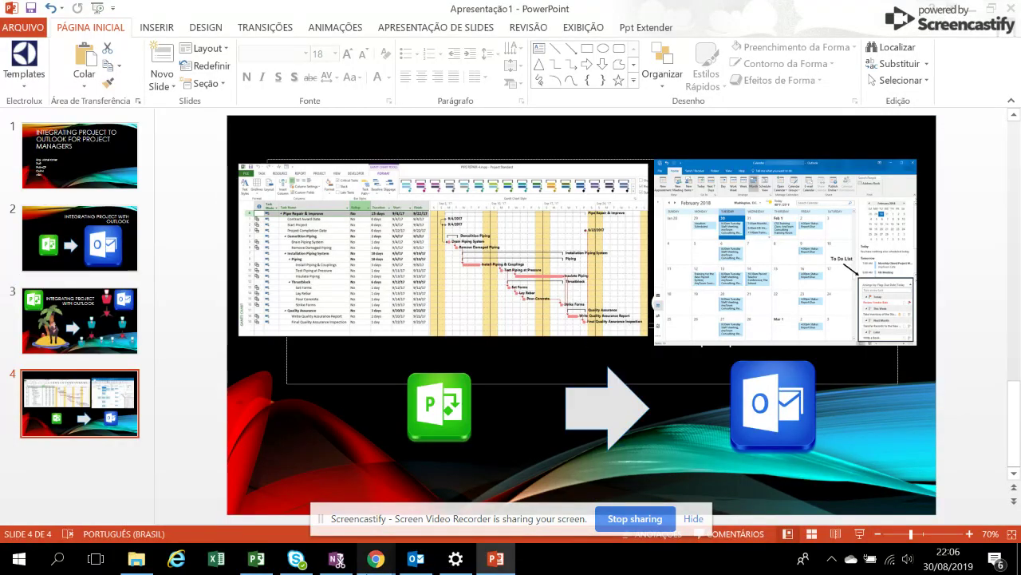
mouse_move(376, 559)
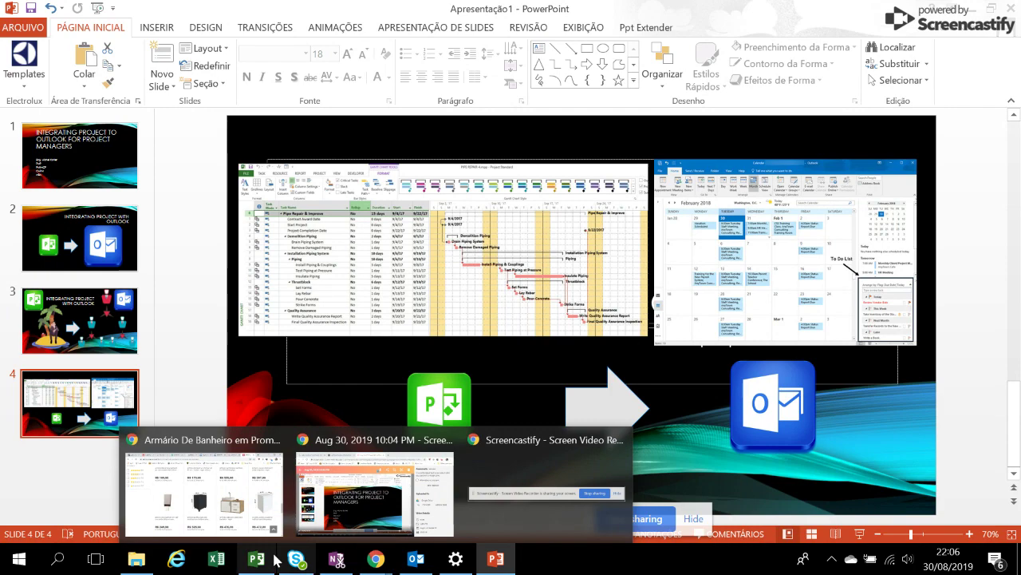
View the Outlook Month calendar scrolled to late August 2019, then return to the Project schedule.
click(416, 558)
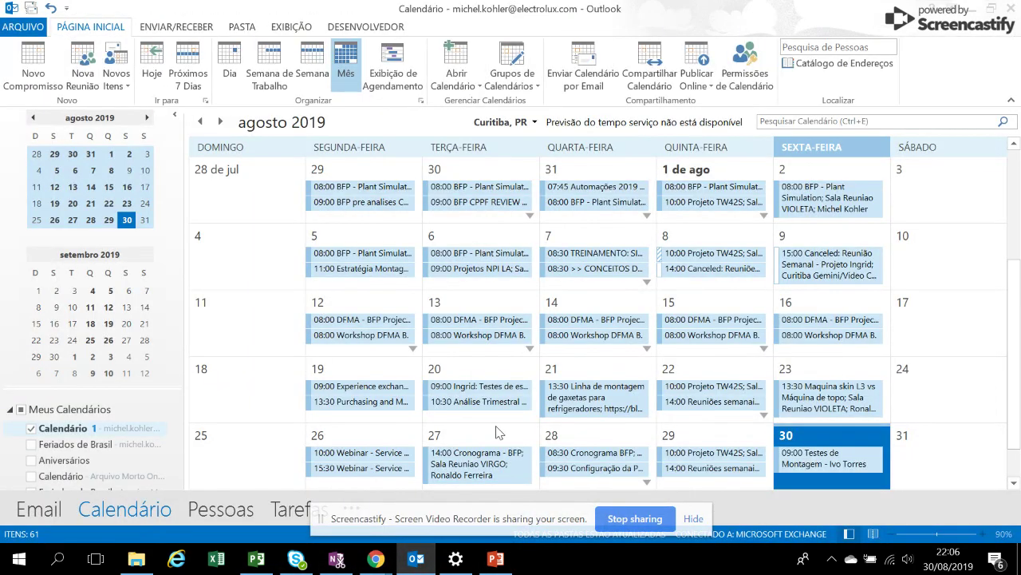
click(1014, 486)
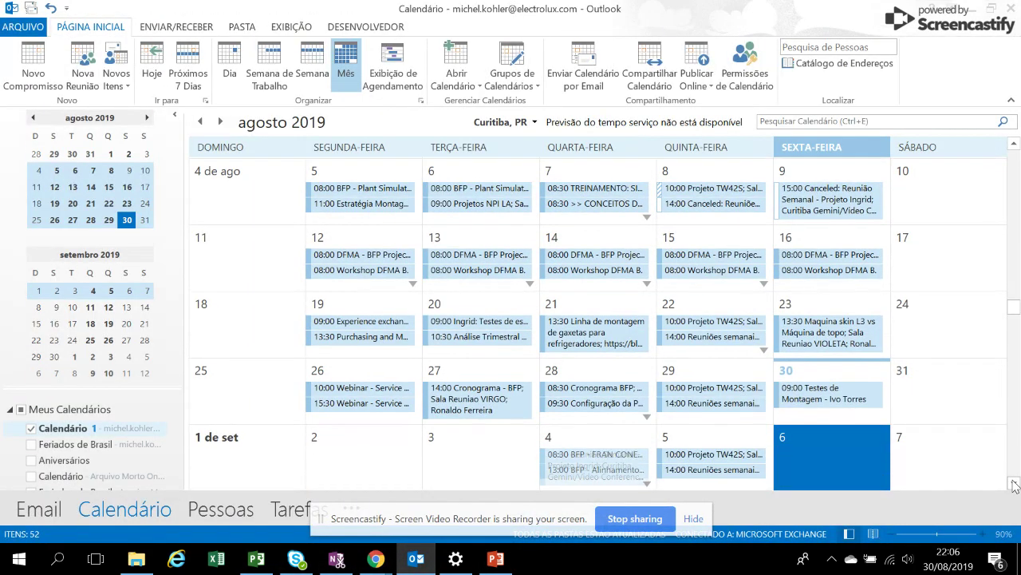
click(1014, 485)
click(1014, 485)
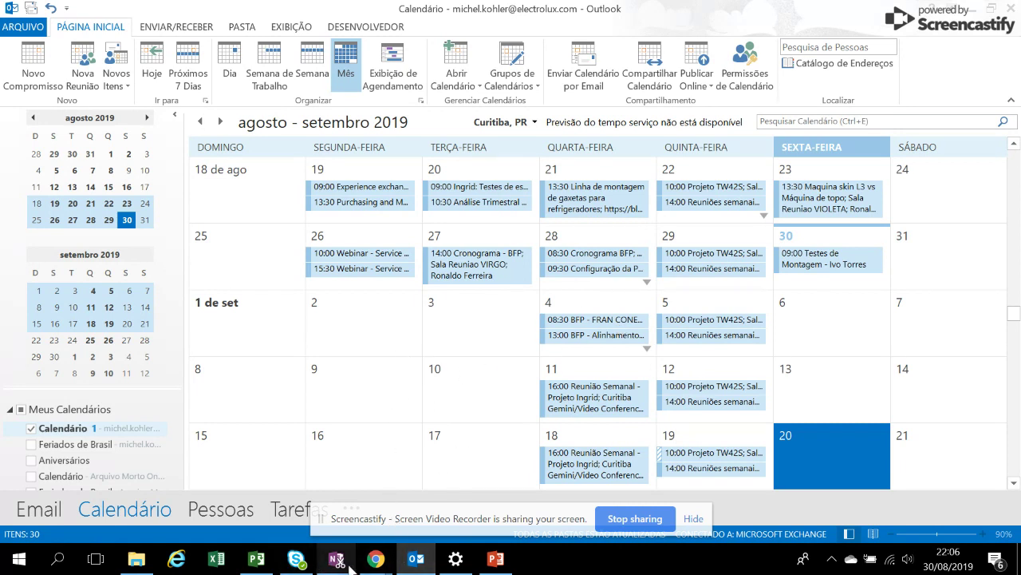
click(256, 559)
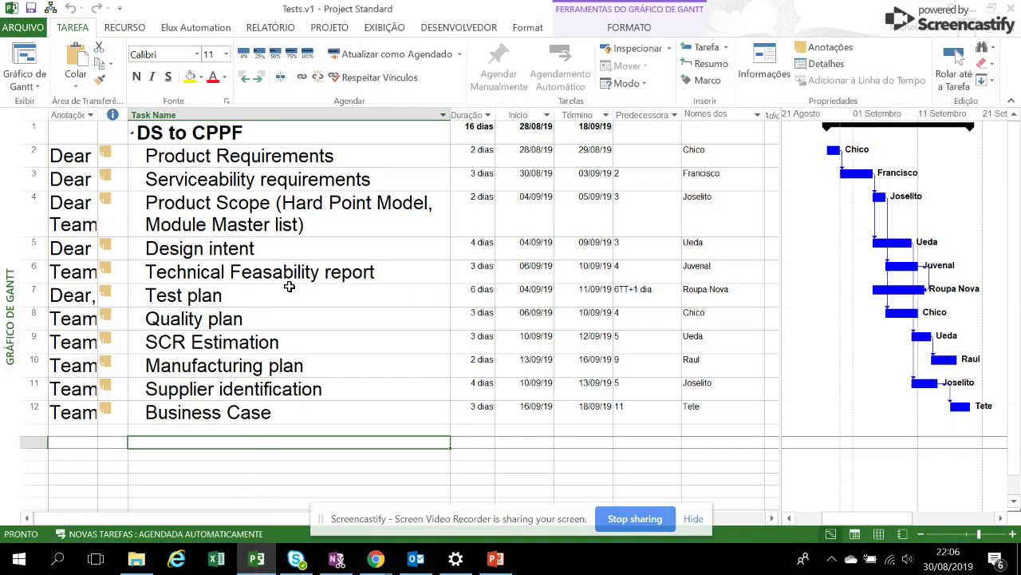
Export the Product Requirements task to Outlook as a 28–29 August 2019 appointment via Elux Automation.
click(277, 158)
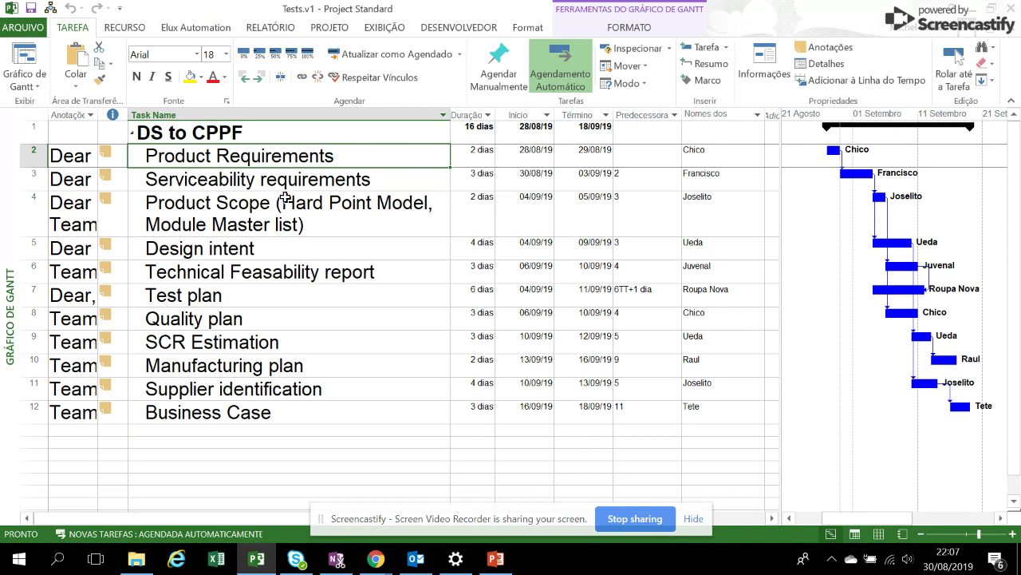
click(192, 29)
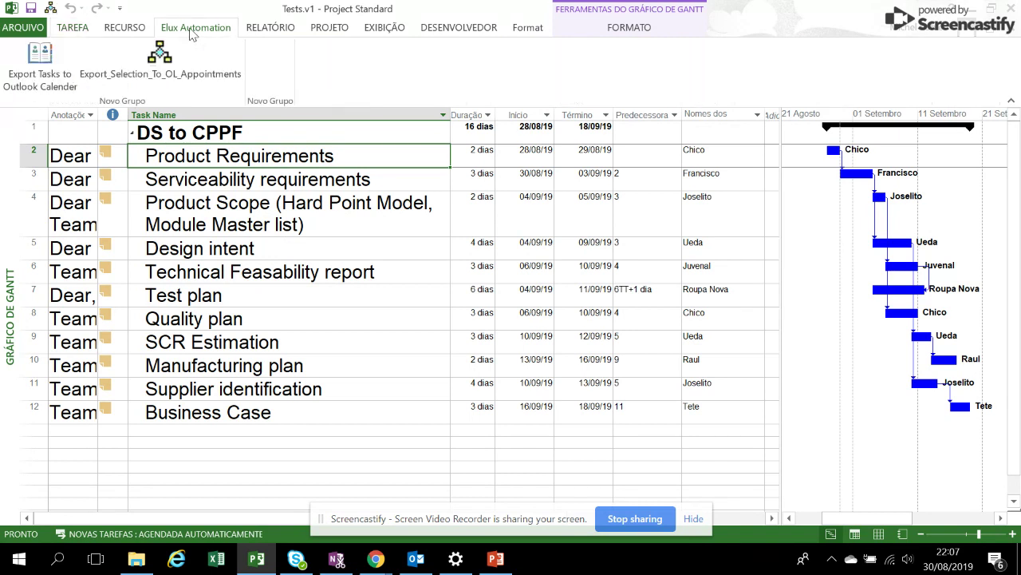
click(206, 171)
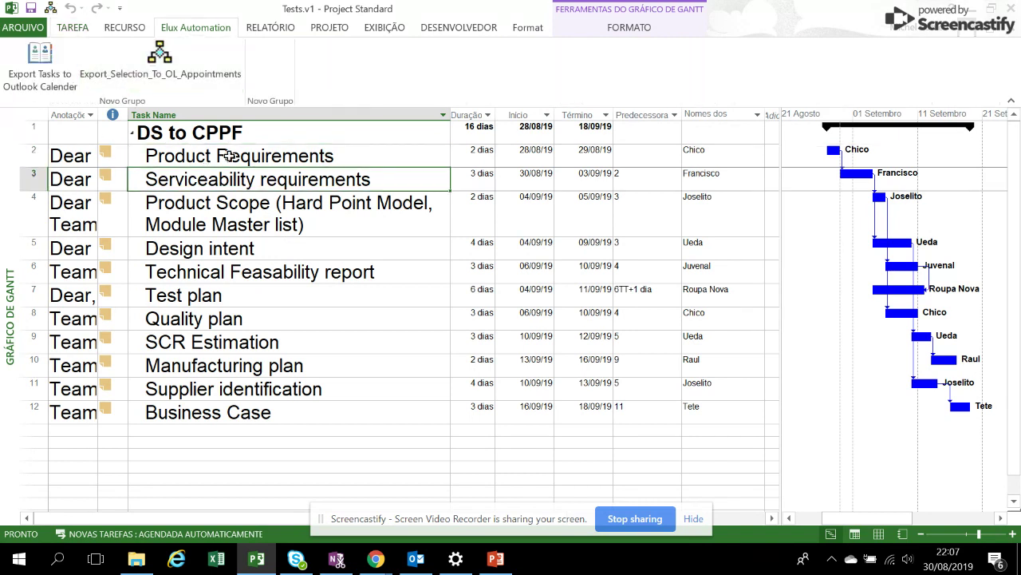
click(230, 157)
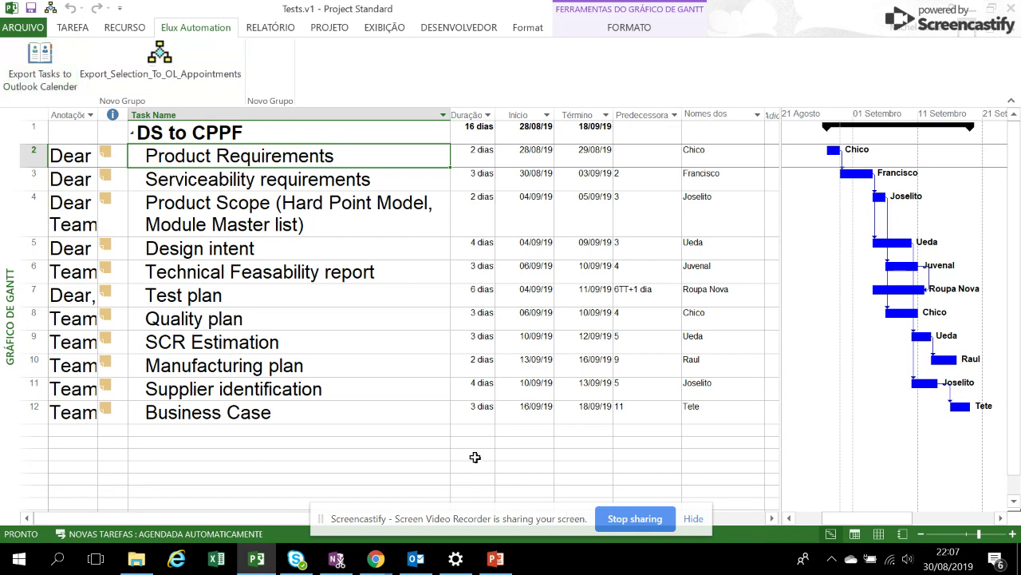
click(415, 560)
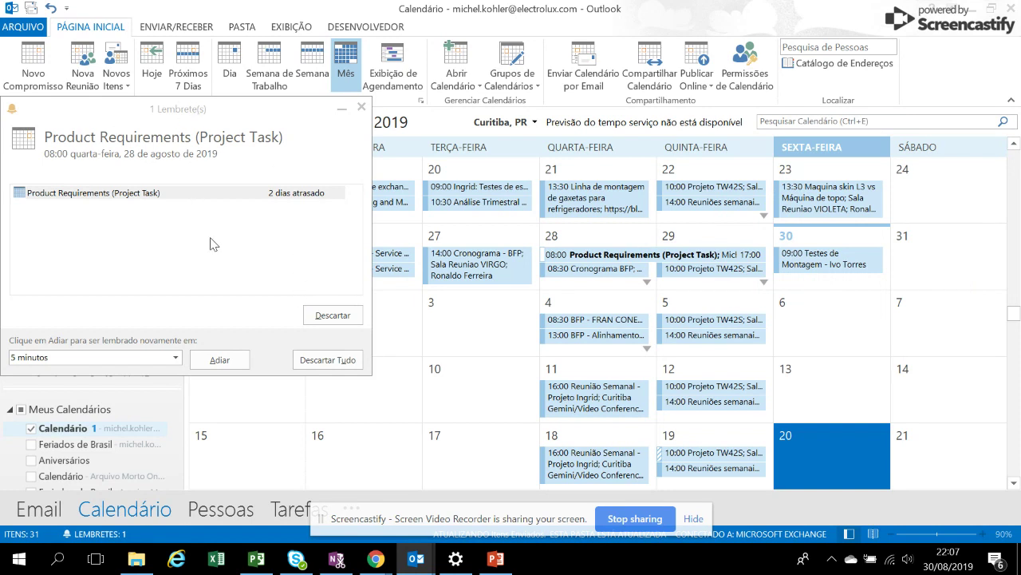
Dismiss the reminder and check the Product Requirements meeting's team note and dates.
click(329, 315)
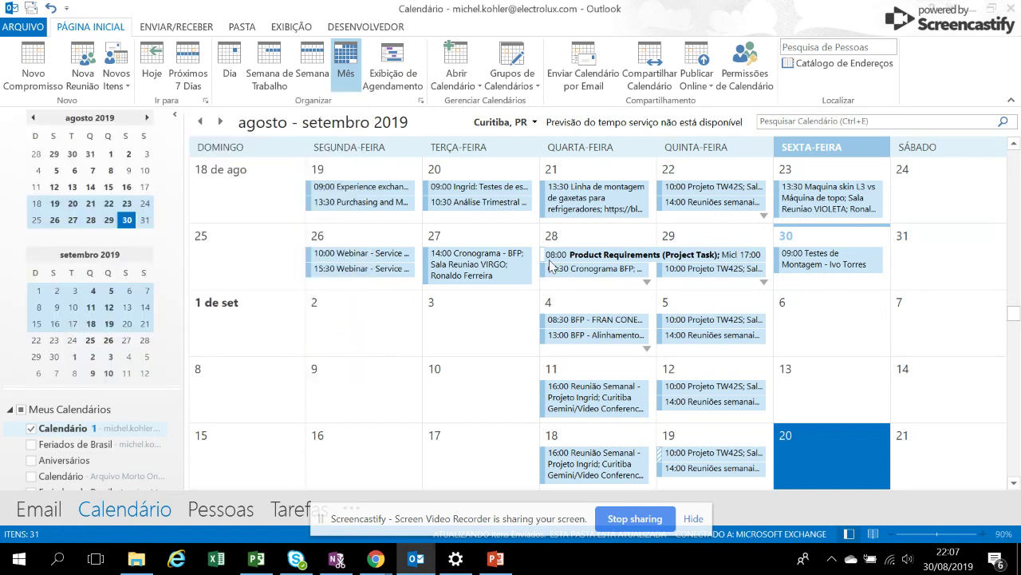
click(669, 255)
double_click(639, 257)
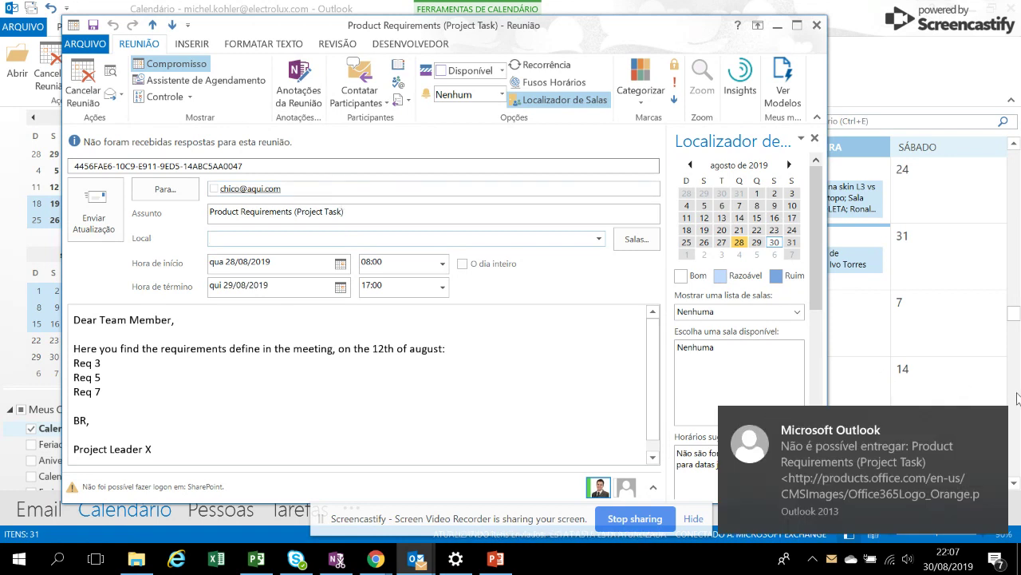
mouse_move(862, 463)
click(996, 422)
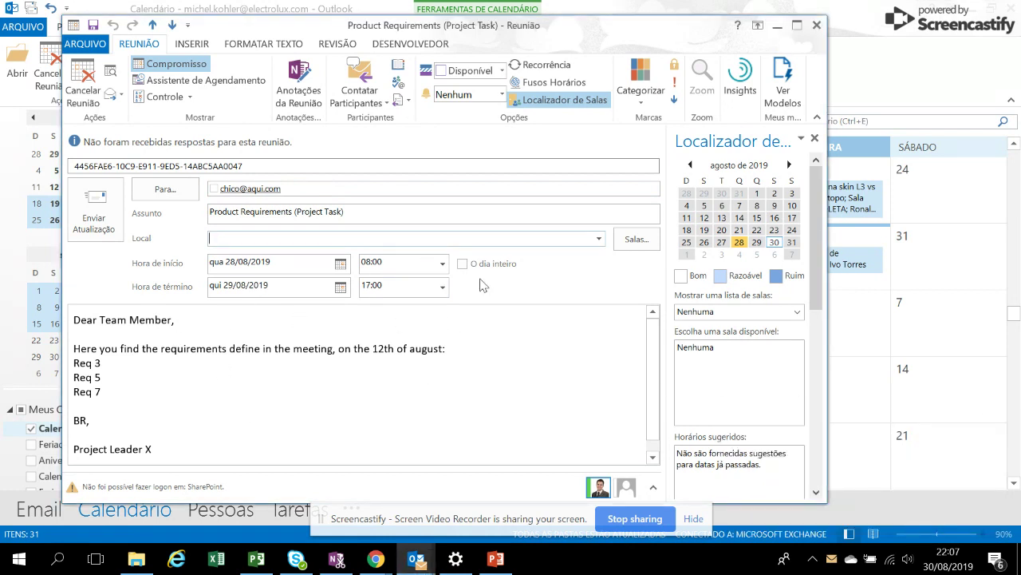
click(818, 25)
mouse_move(256, 559)
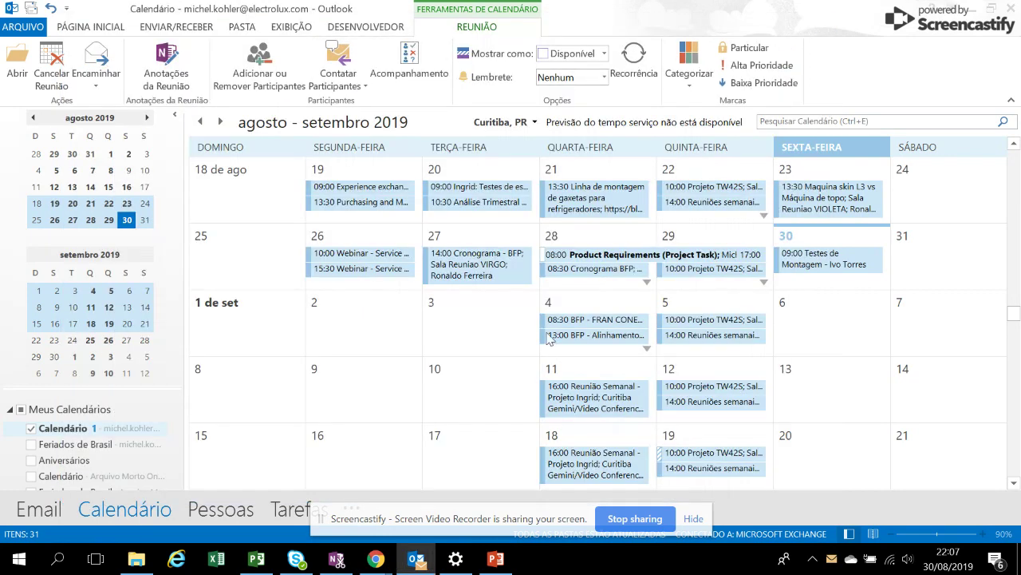
Select the Project tasks from Serviceability requirements down through Business Case.
click(268, 568)
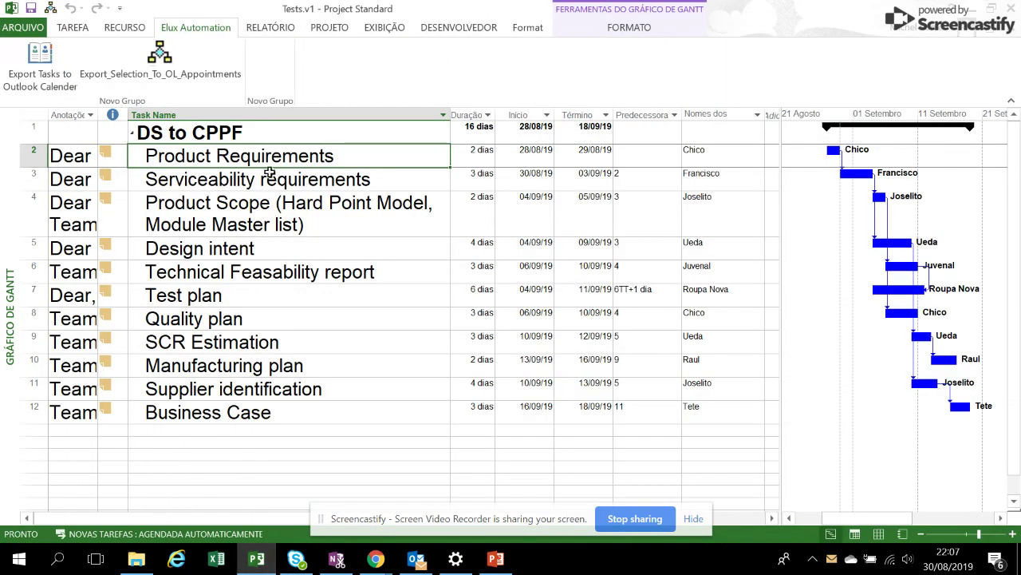
click(264, 181)
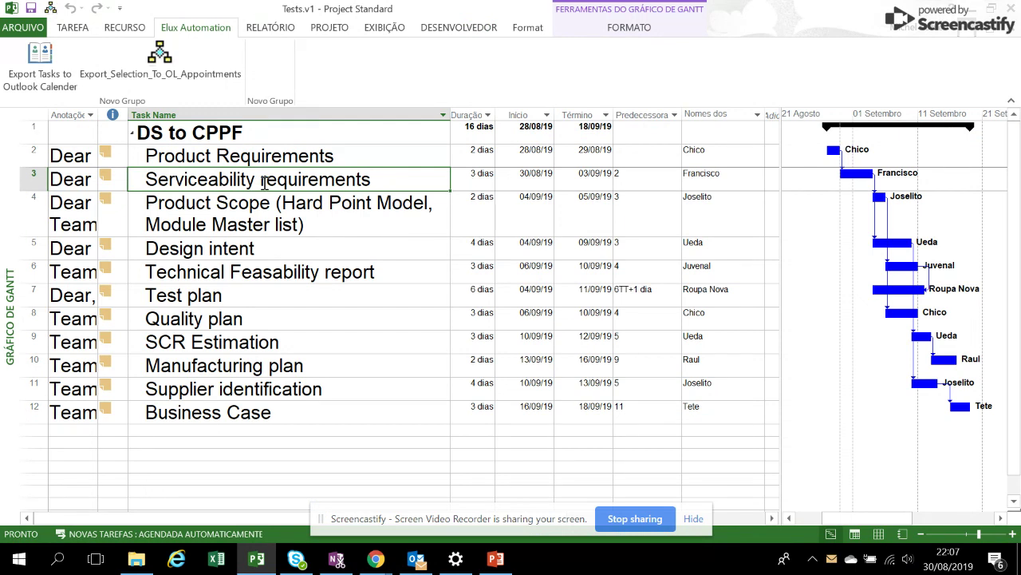
key(shift+Down)
key(shift+Down)
key(shift+Down)
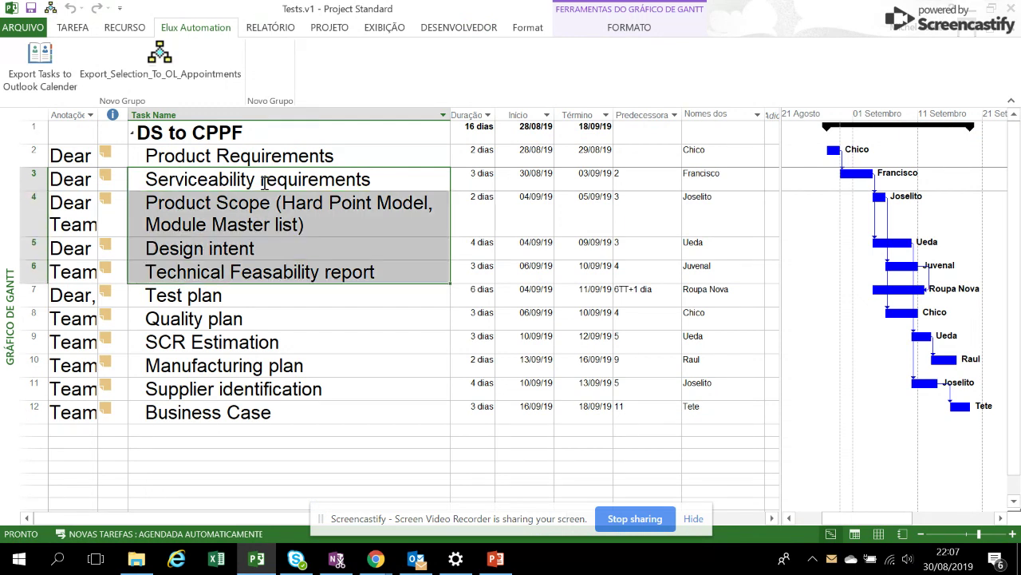
key(shift+Down)
key(shift+Down)
key(shift+Down)
key(shift+Down)
key(shift+Down)
key(shift+Down)
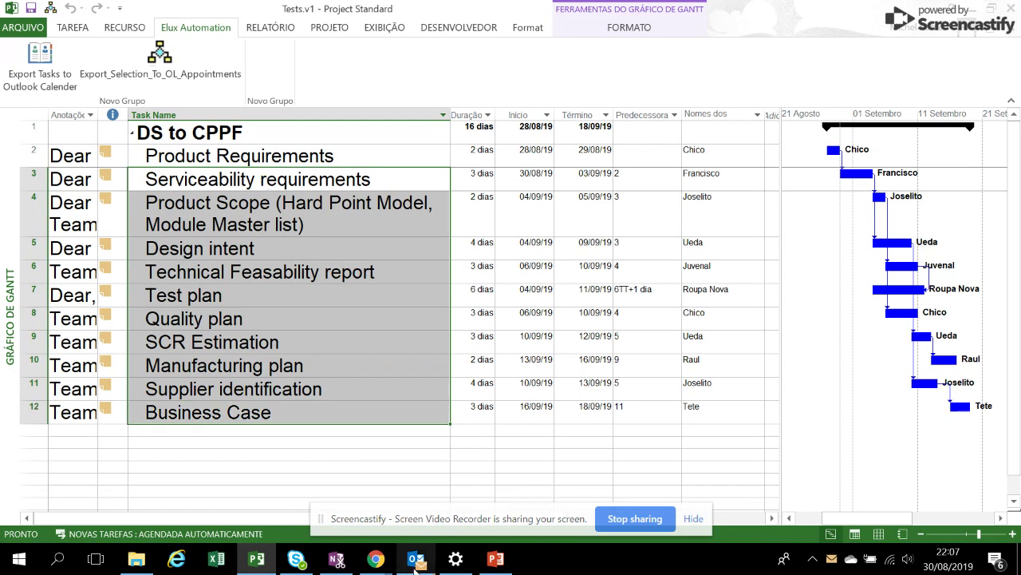
Export the selected tasks to the Outlook calendar as appointments.
click(414, 568)
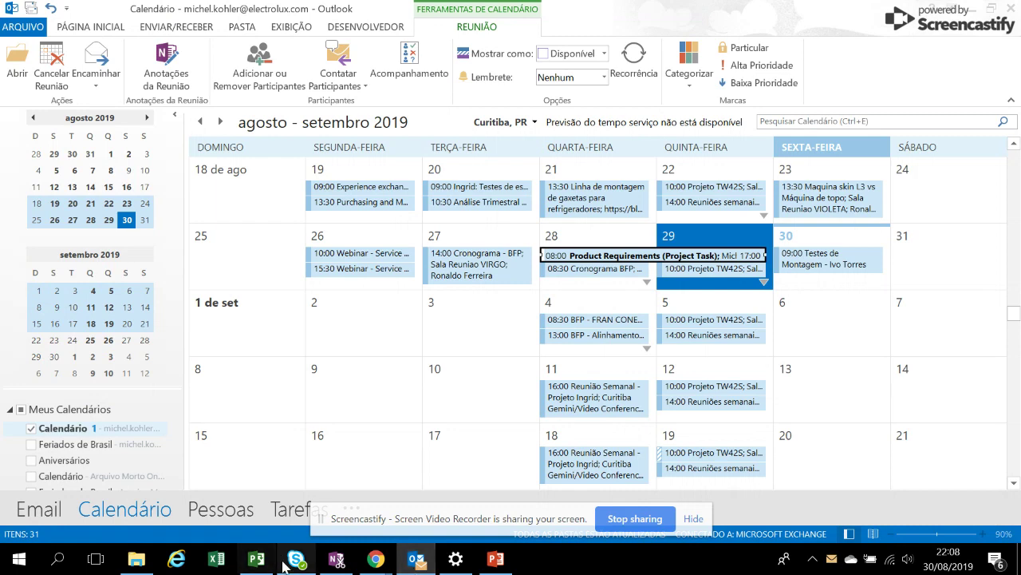
click(256, 558)
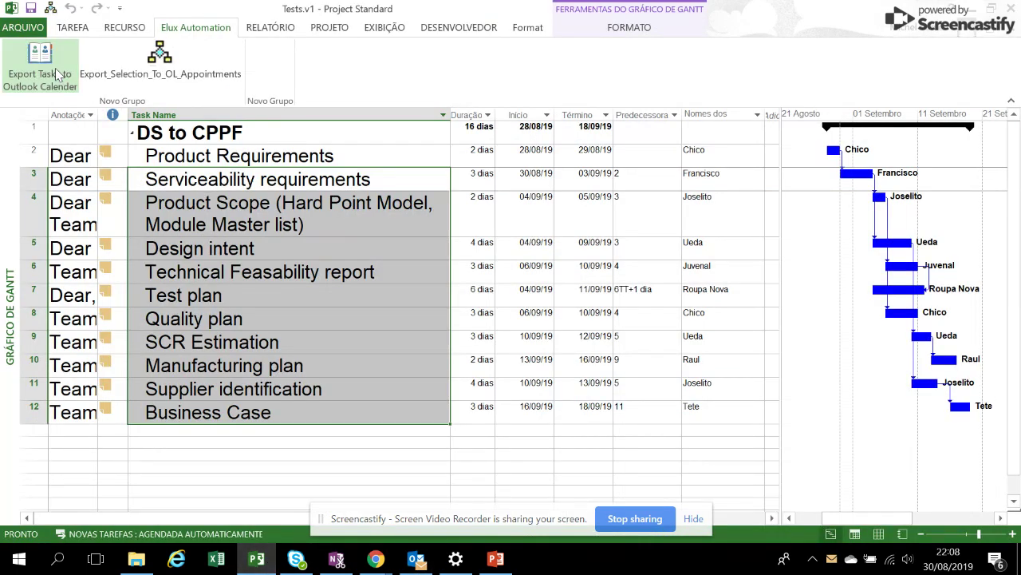
click(58, 73)
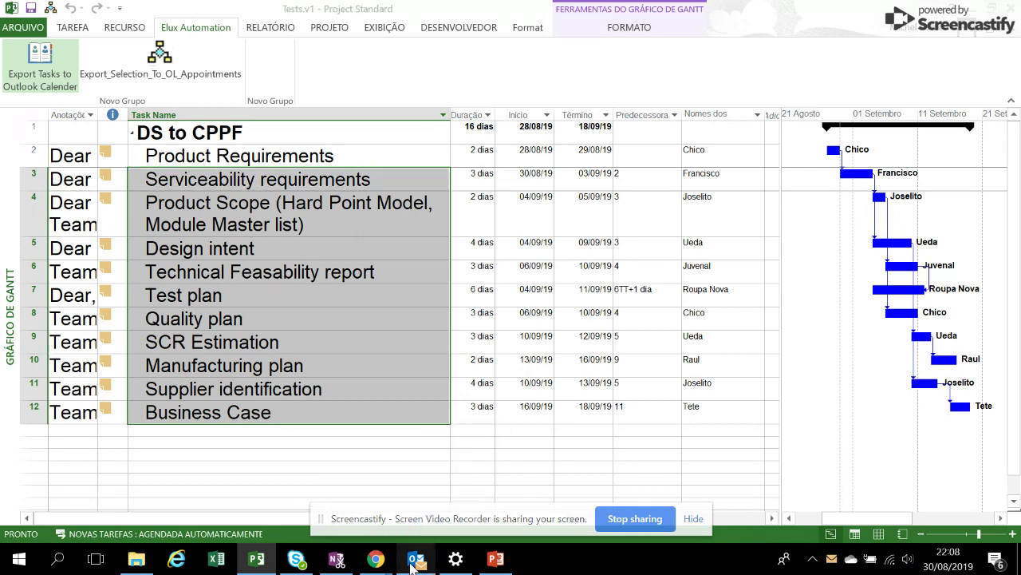
click(414, 561)
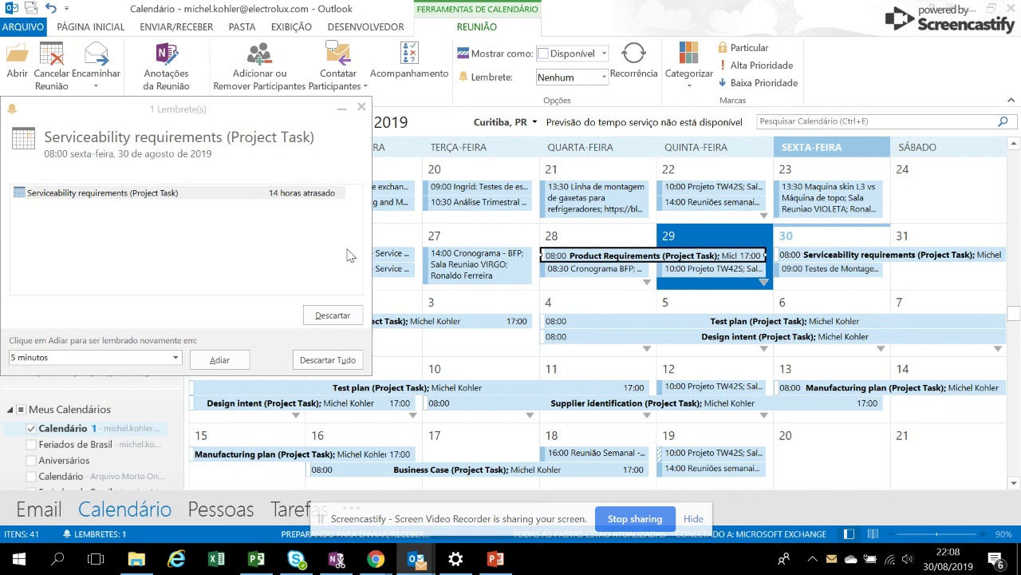
Dismiss the Serviceability reminder and review the 10–13 September Supplier identification meeting and its critical-path note.
click(332, 315)
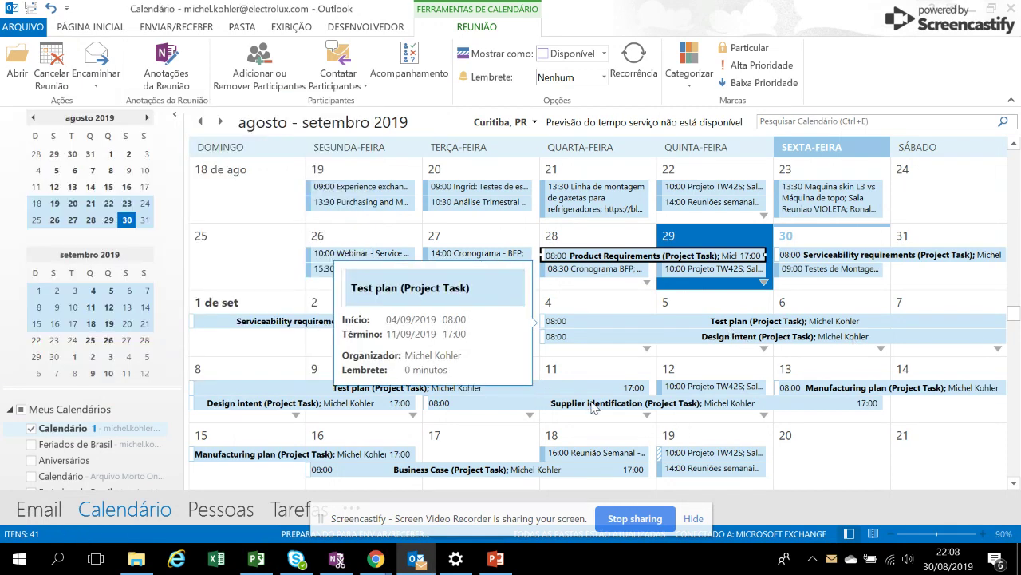
mouse_move(608, 403)
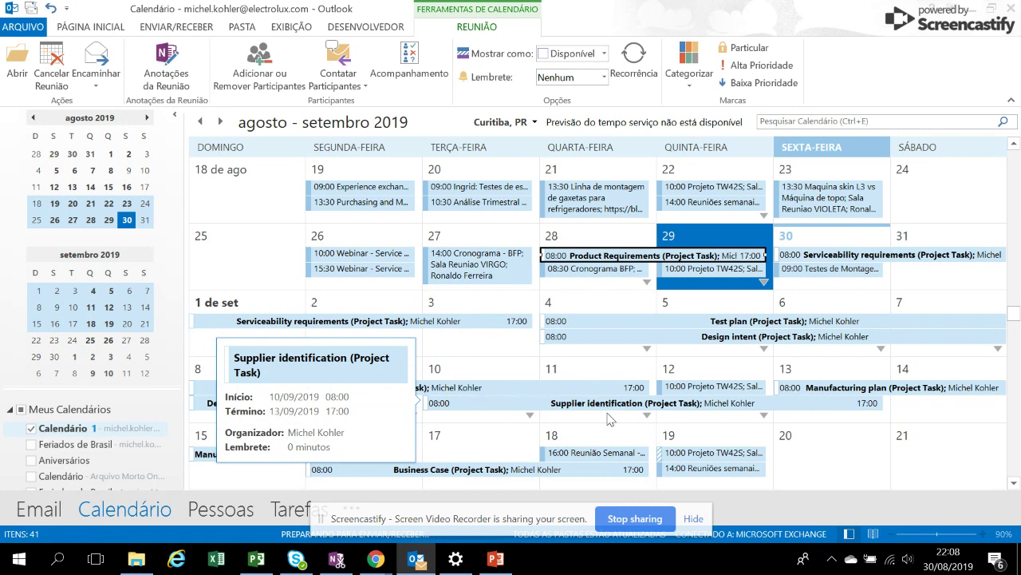
double_click(674, 404)
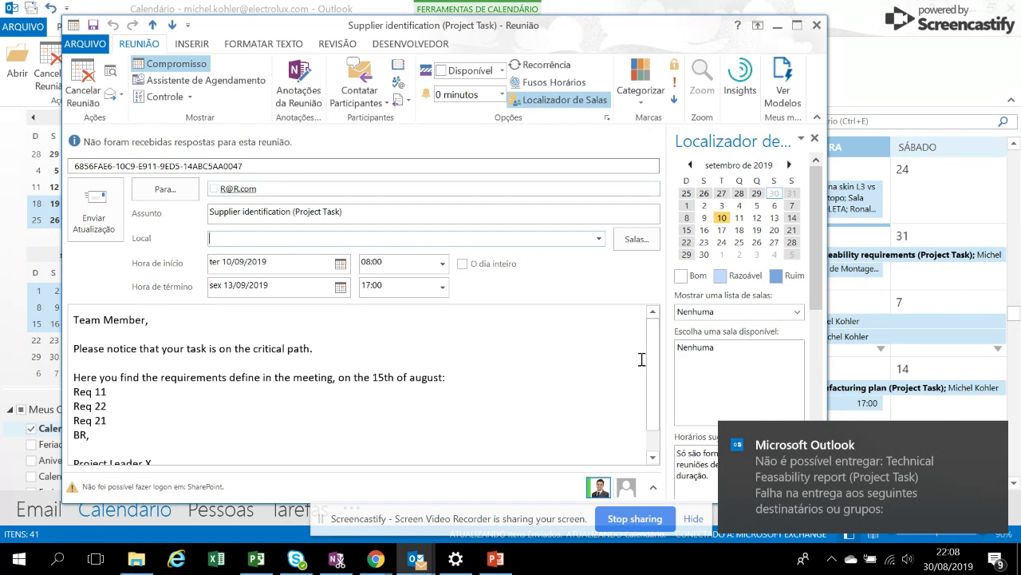
click(817, 24)
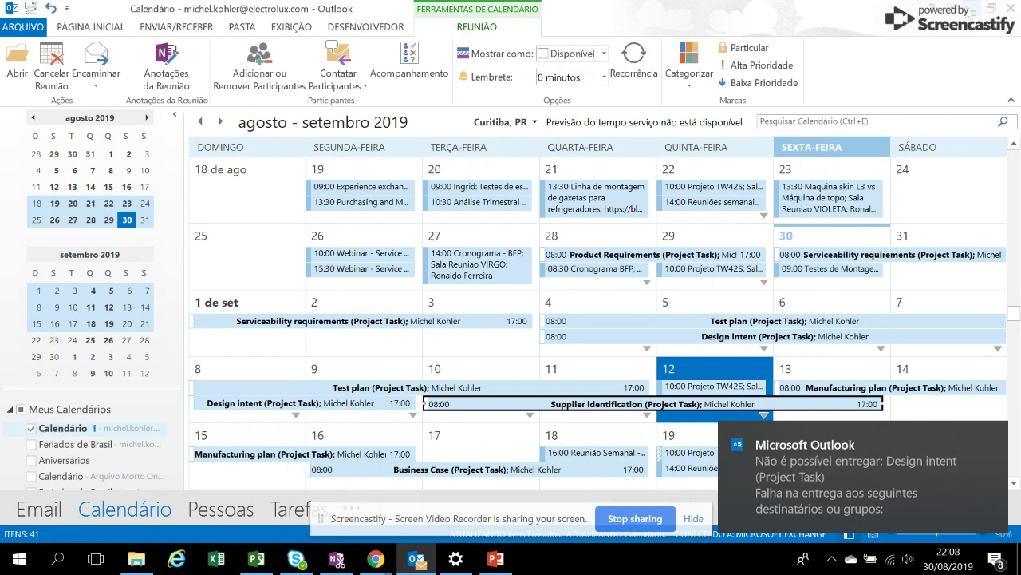
key(alt+Tab)
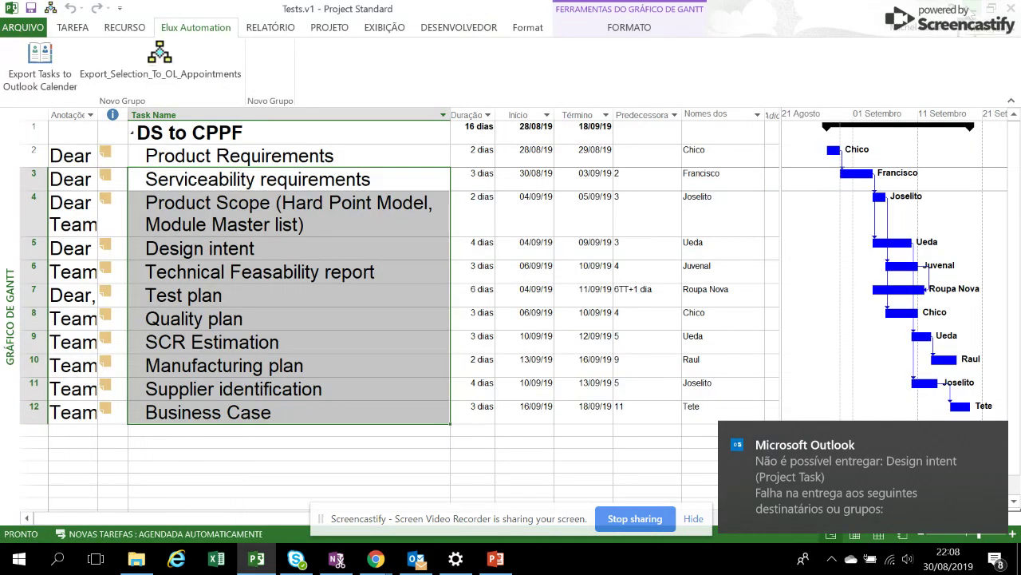
Switch back to PowerPoint's final Project-to-Outlook slide, clearing the browser previews.
key(alt+Tab)
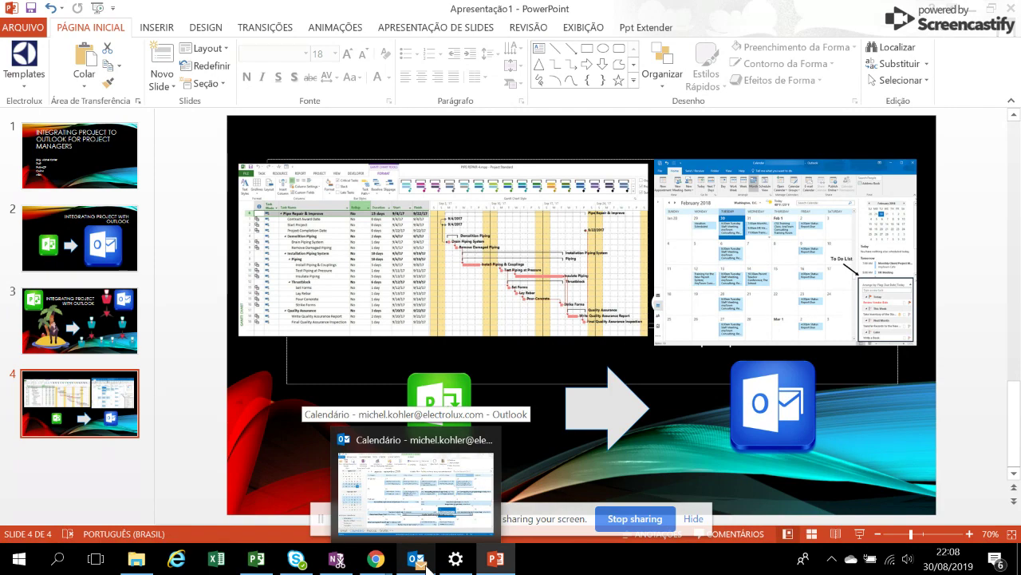
mouse_move(375, 559)
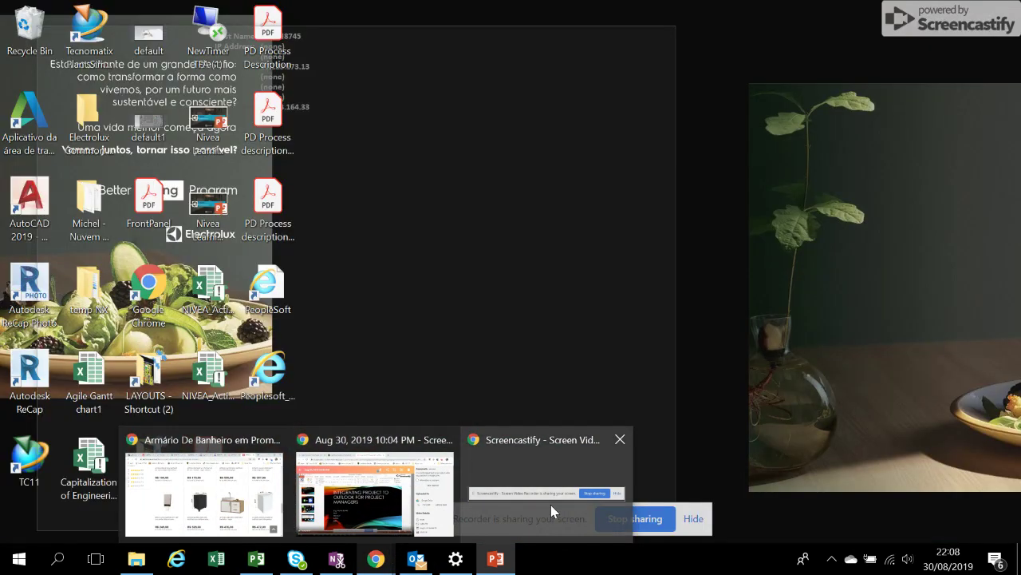
click(550, 504)
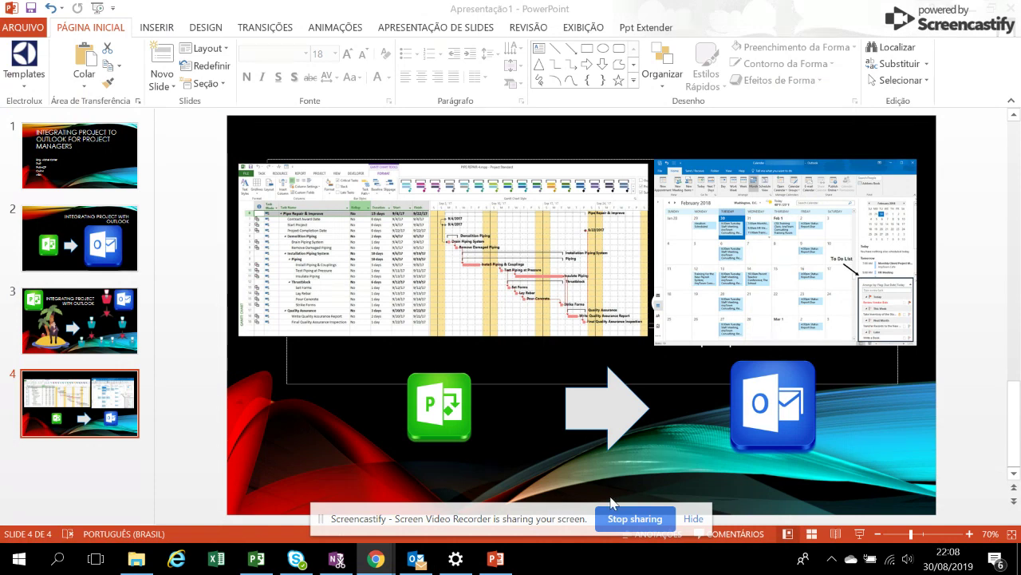